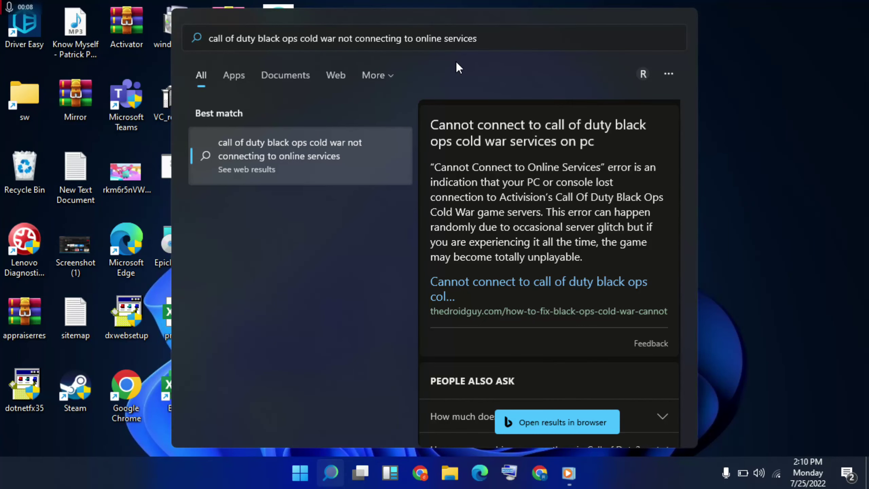
- Dismiss the Call of Duty web results and reopen Windows Search with an empty box
click(760, 131)
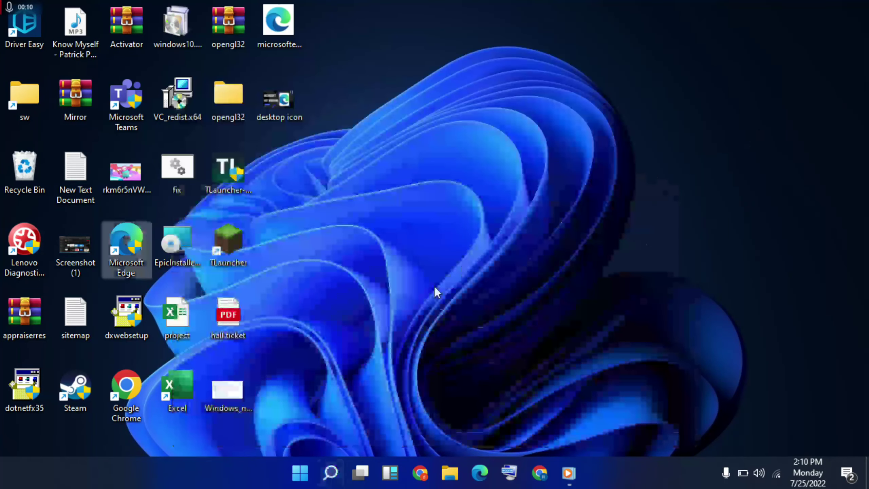
click(333, 467)
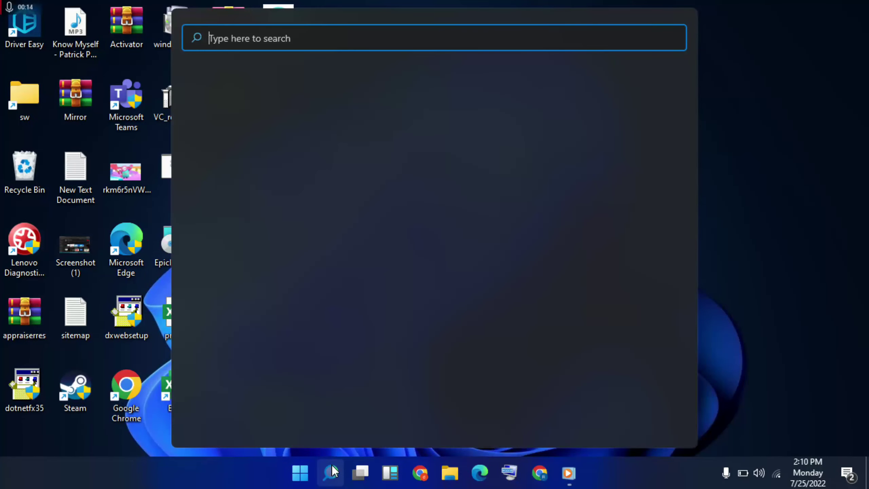
- Search 'cmd' and run Command Prompt as administrator
text(cmd)
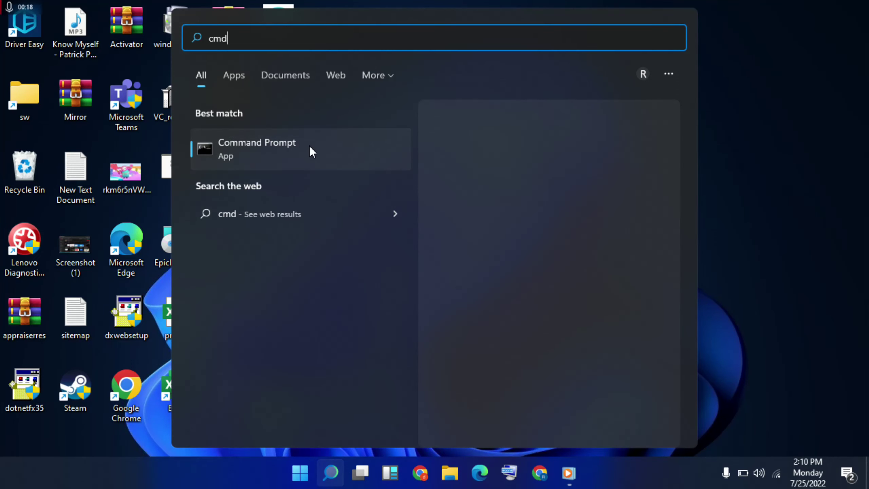
click(309, 146)
right_click(310, 147)
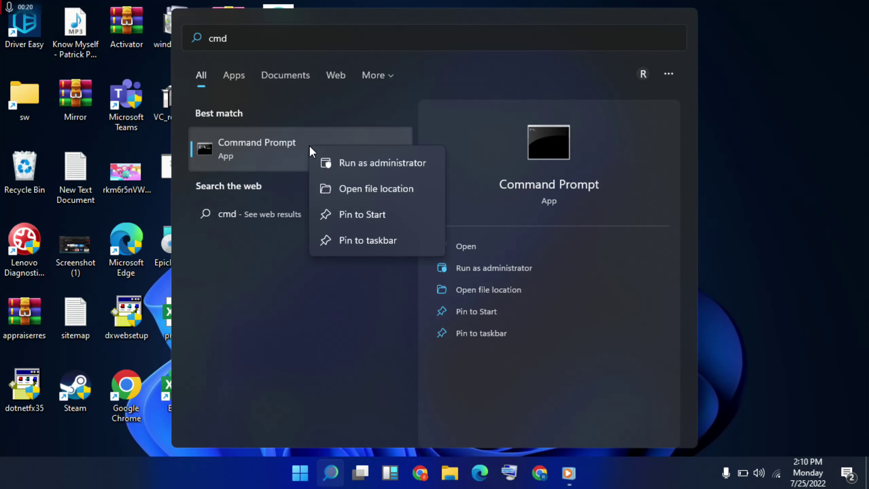
click(380, 162)
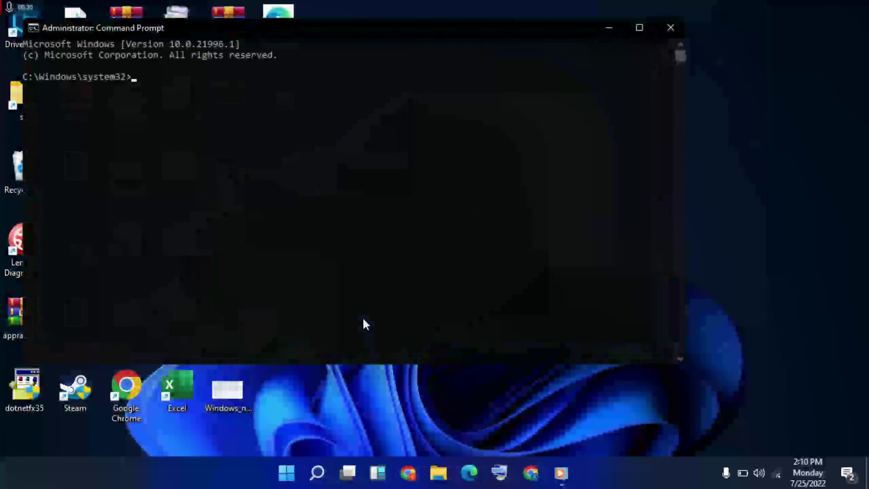
- Flush the DNS cache and re-register DNS with ipconfig /flushdns and ipconfig /registerdns
text(i)
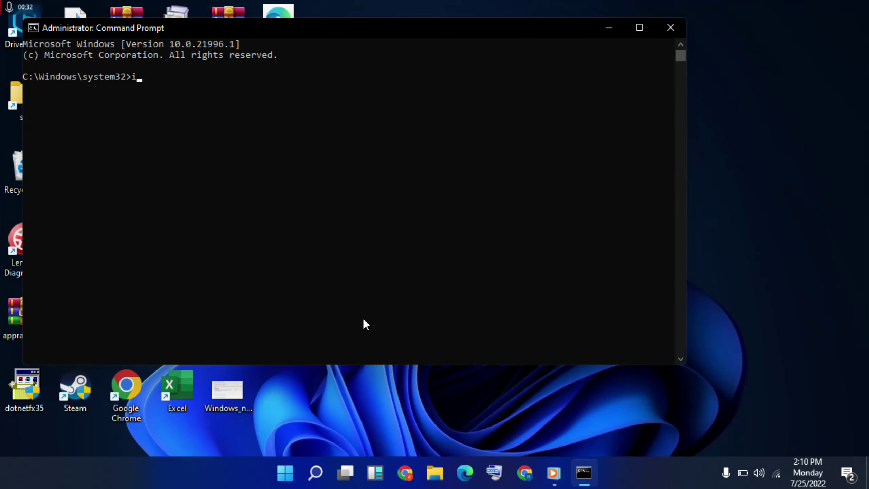
text(pconfig /flushdns)
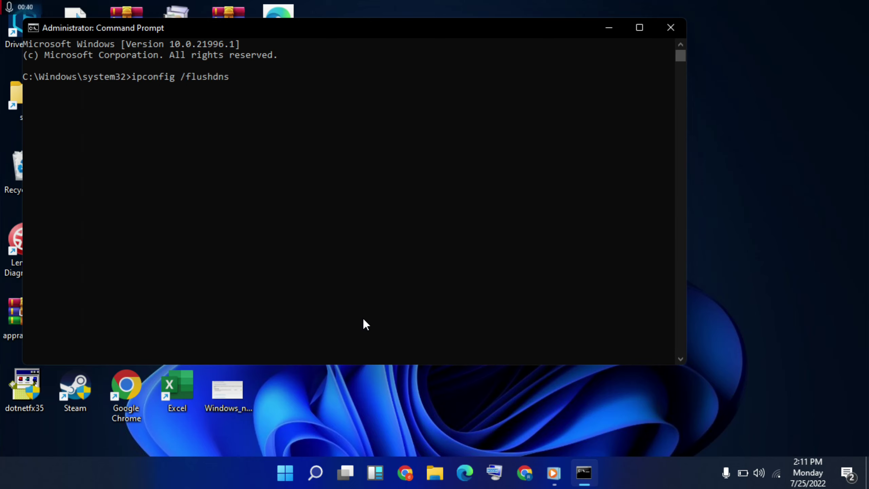
key(Return)
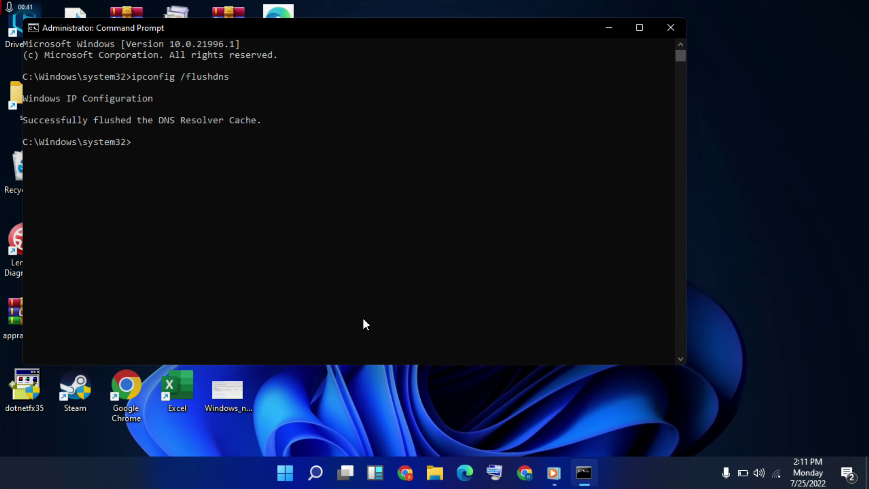
text(ipconfig /register)
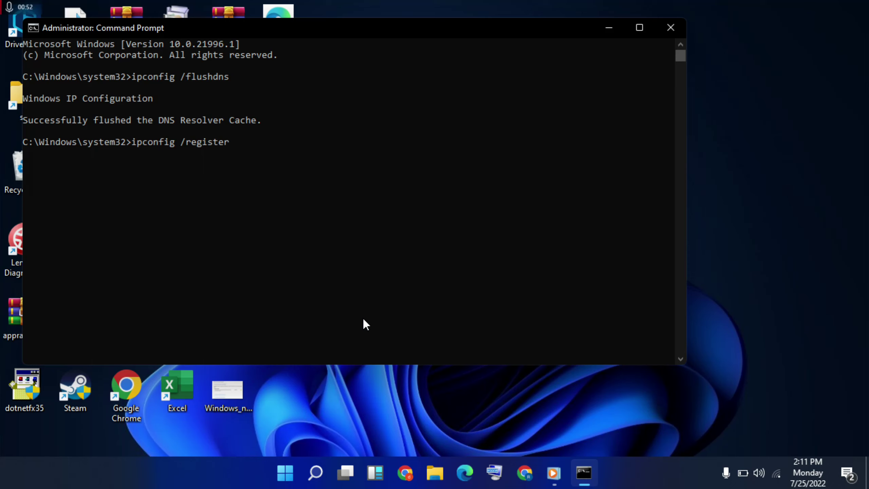
text(dns)
key(Return)
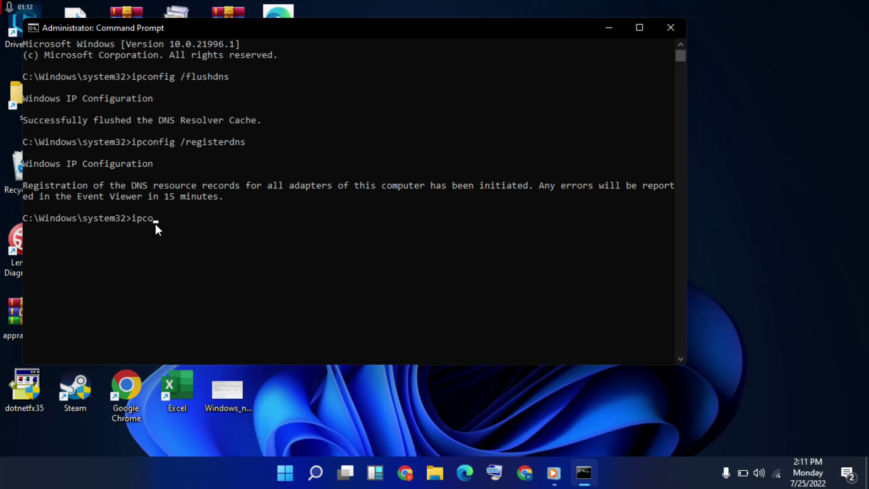
- Renew the adapters' IP configuration with ipconfig /renew, then begin typing a netsh int ip command
text(/renew)
key(Return)
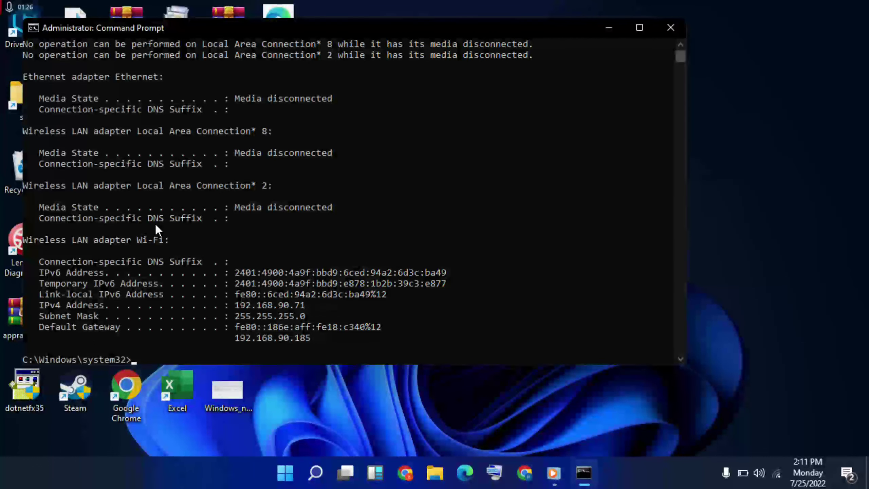
text(netsh int ip ad)
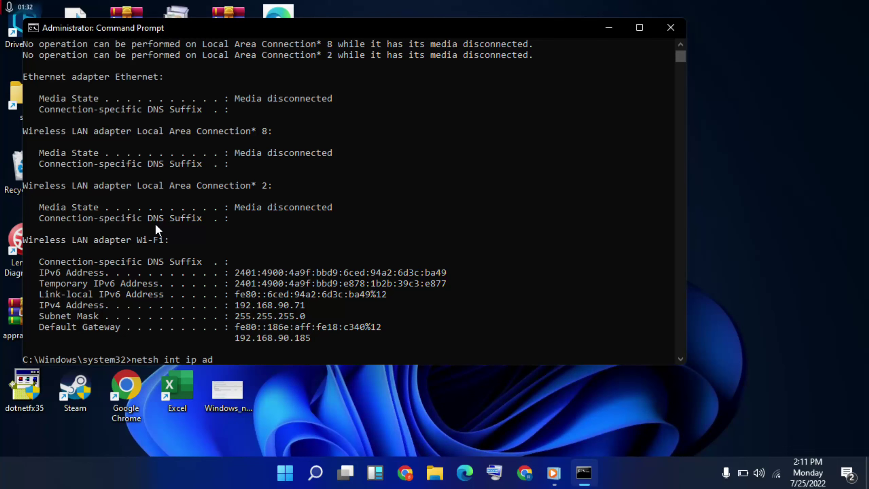
- Correct the command to netsh int ip reset, run it, and exit Command Prompt
key(BackSpace)
key(BackSpace)
text(reset)
key(Return)
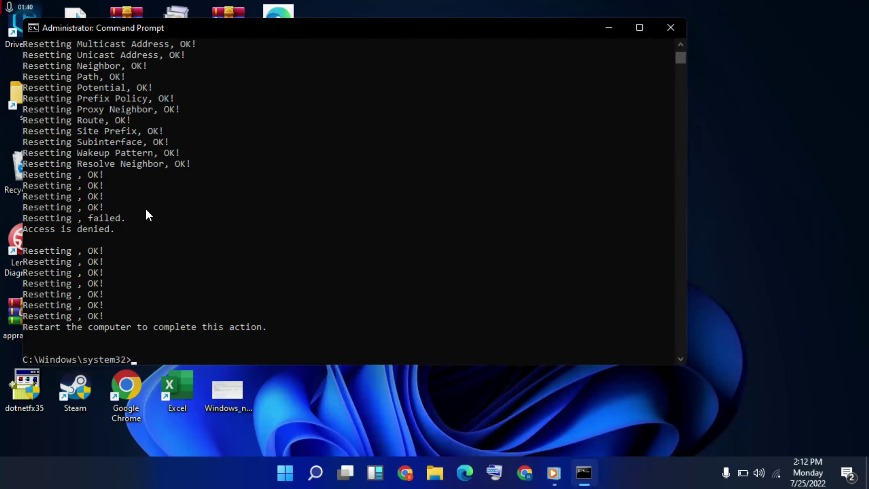
text(exit)
key(Return)
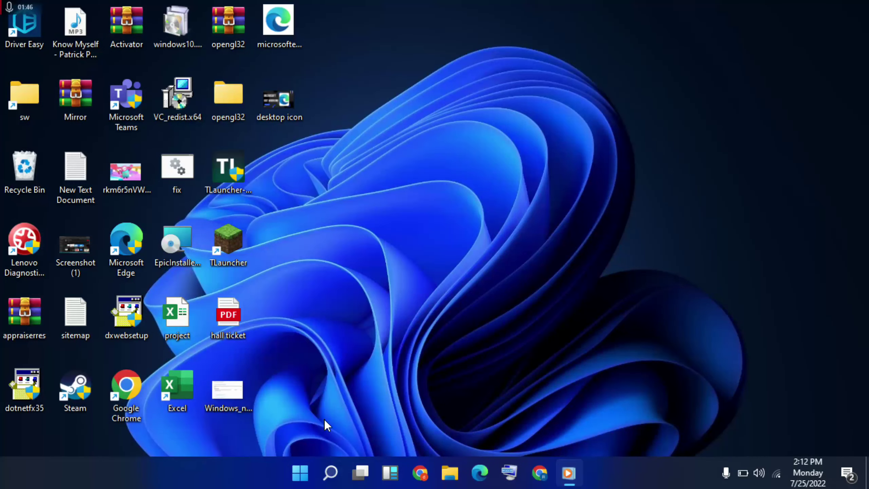
- Search 'device manager' from the taskbar and open Device Manager
click(301, 473)
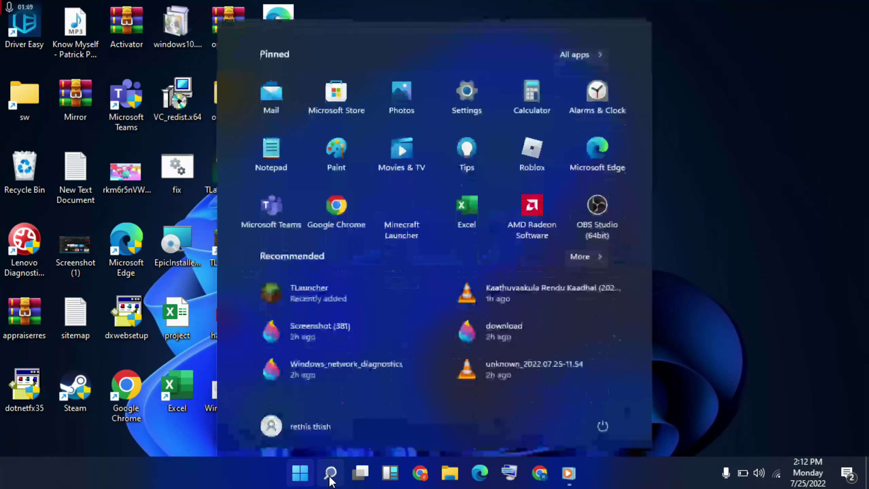
click(331, 474)
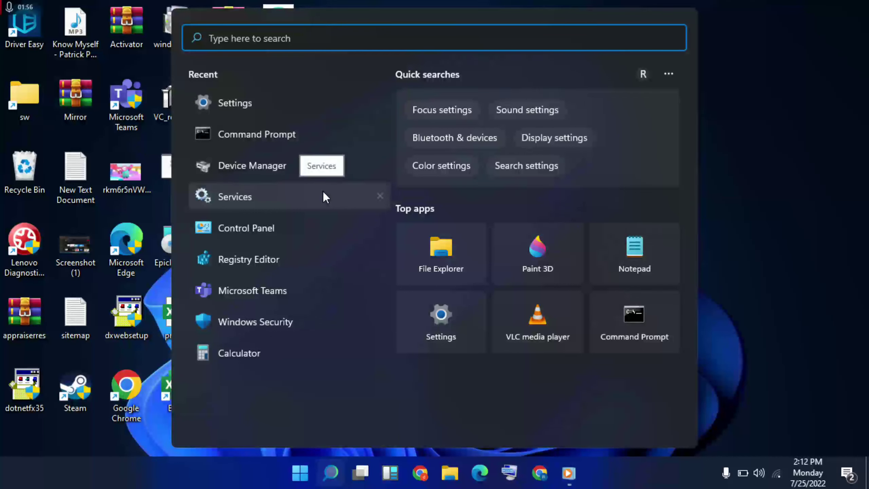
text(devi)
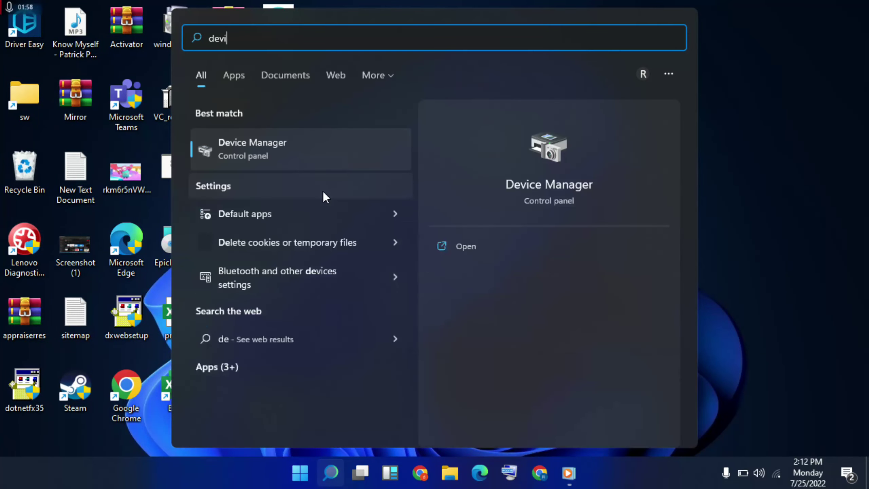
text(ce manager)
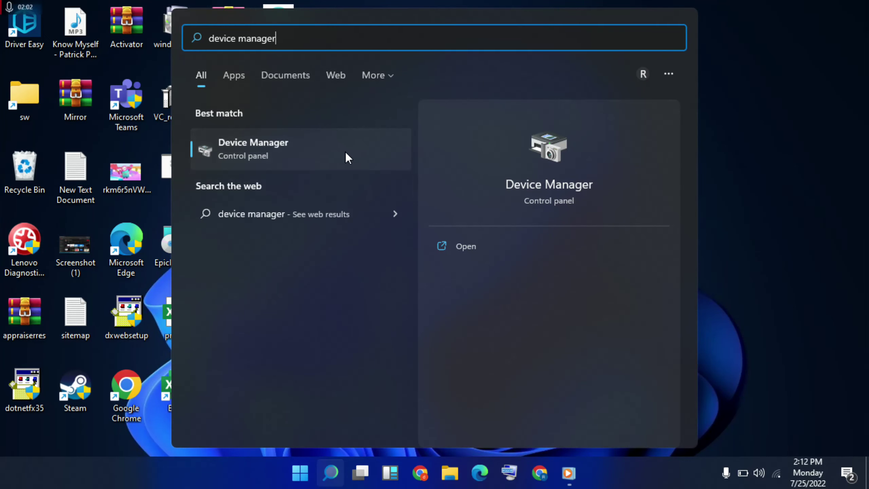
click(297, 161)
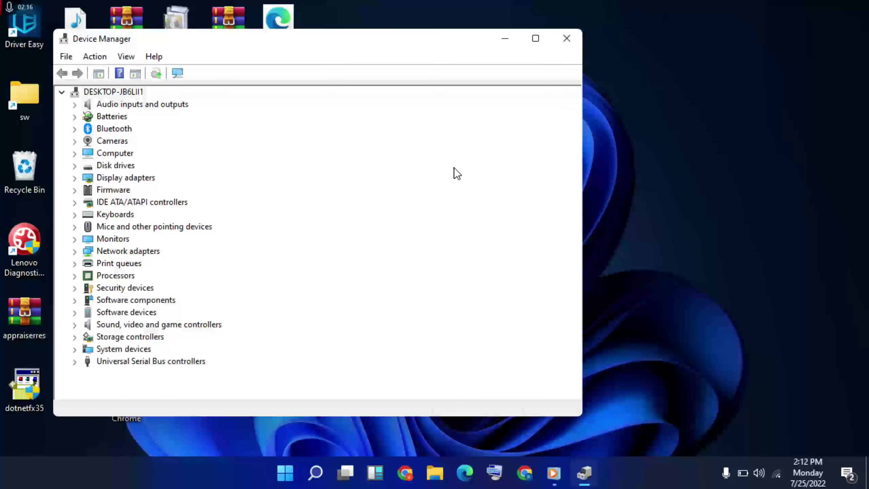
- Uninstall the Qualcomm Atheros QCA9377 wireless adapter under Network adapters, then scan for hardware changes
click(118, 251)
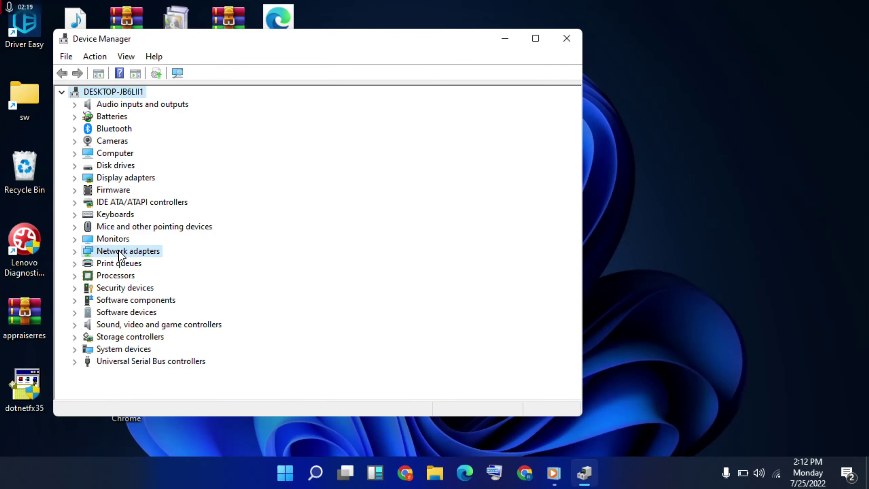
click(74, 251)
click(260, 264)
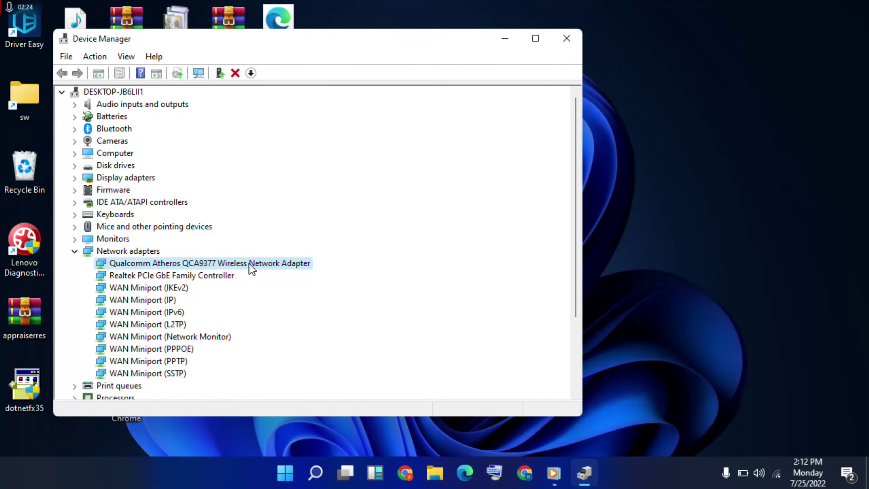
right_click(251, 266)
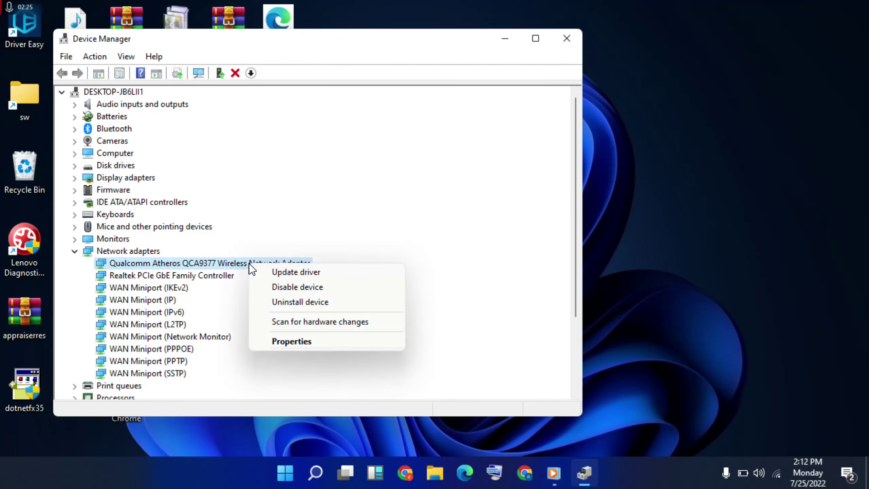
click(289, 303)
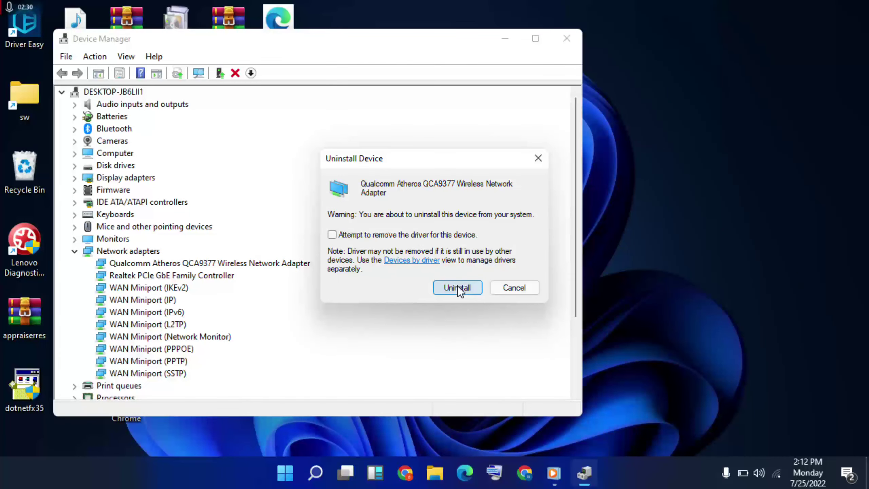
click(500, 290)
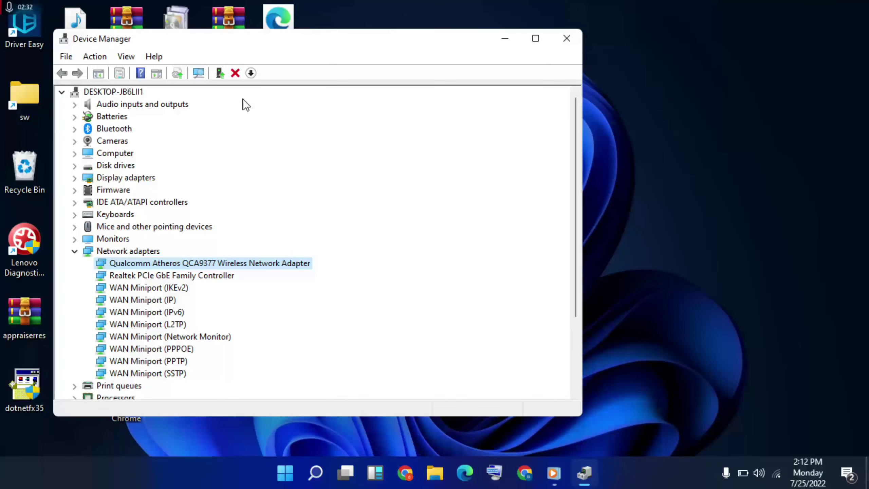
click(196, 77)
- Close Device Manager and open Control Panel by searching 'control panel'
click(562, 38)
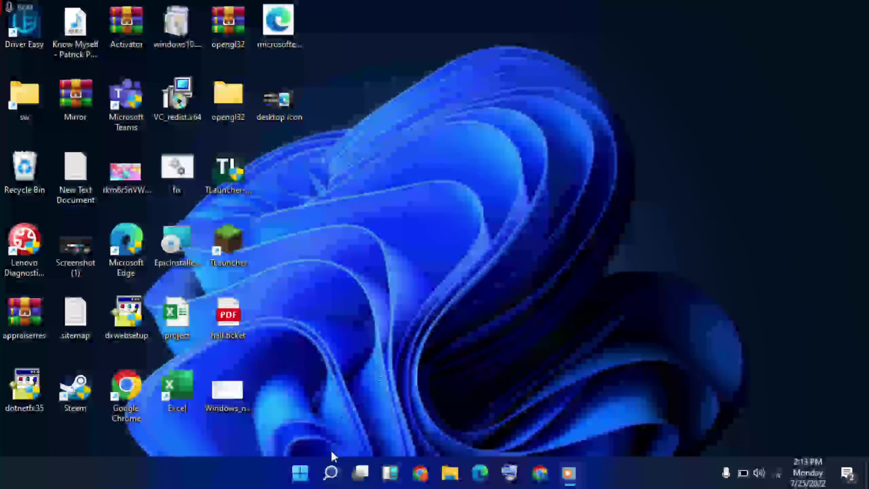
click(330, 474)
click(331, 474)
text(co)
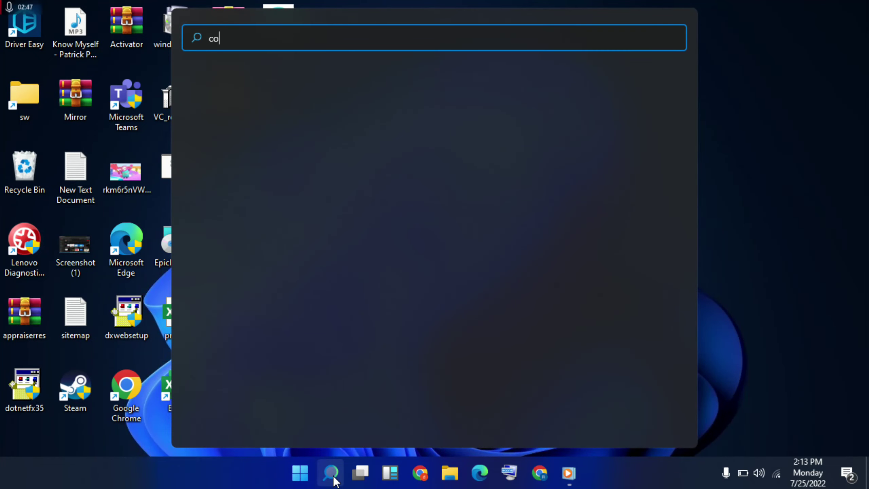
text(ntrol )
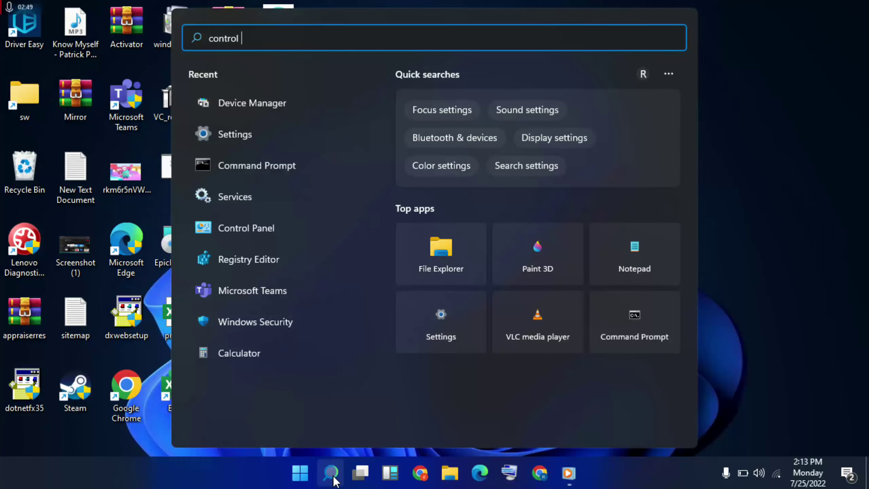
text(panel)
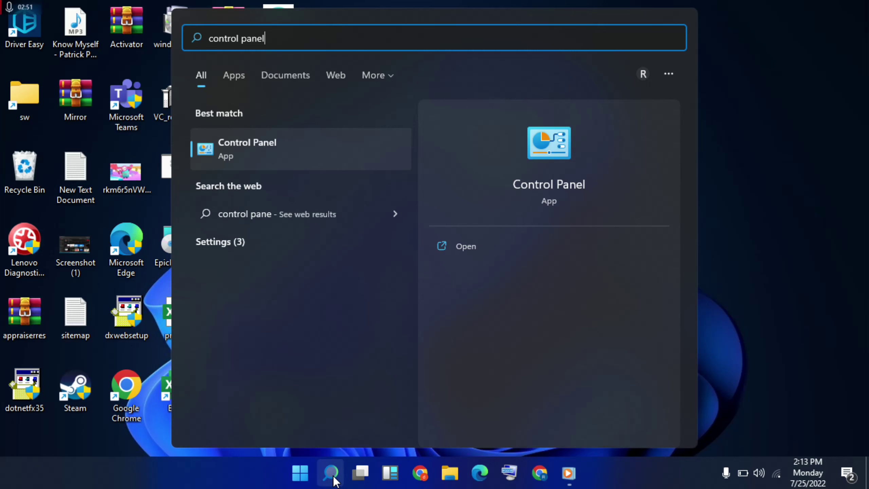
click(308, 156)
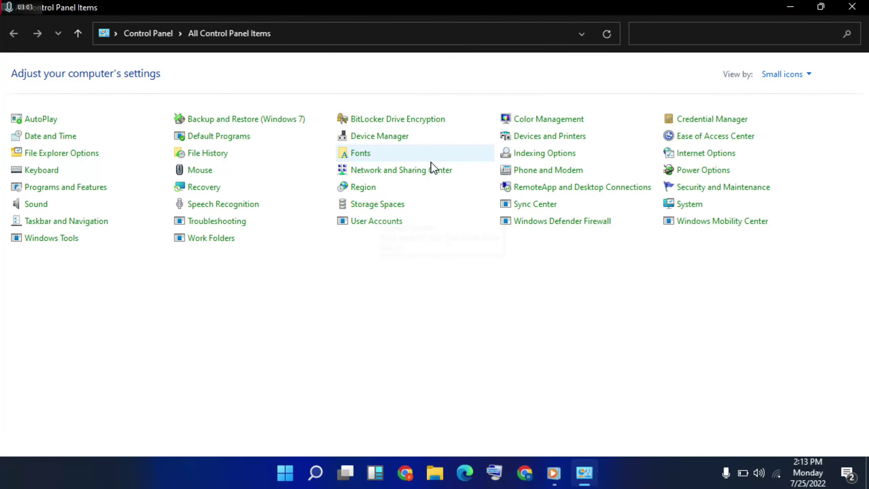
- Go from Network and Sharing Center to the adapter list and open the Wi-Fi connection's Properties
click(418, 175)
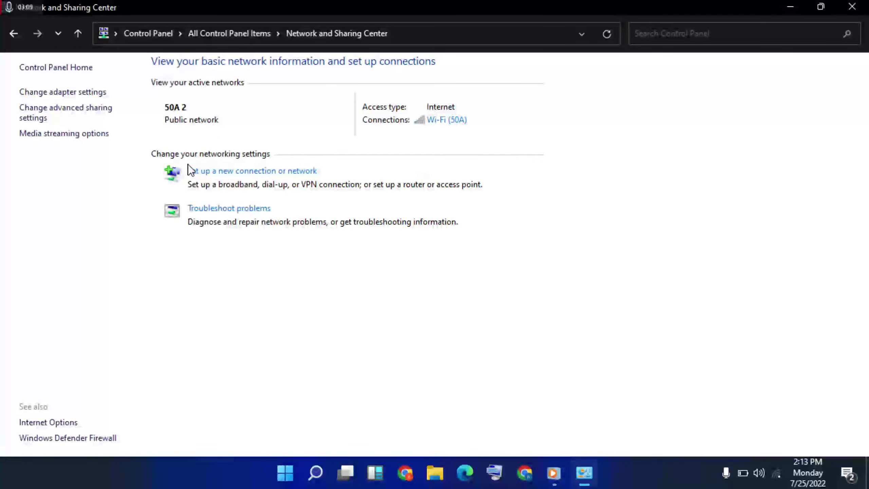
click(63, 93)
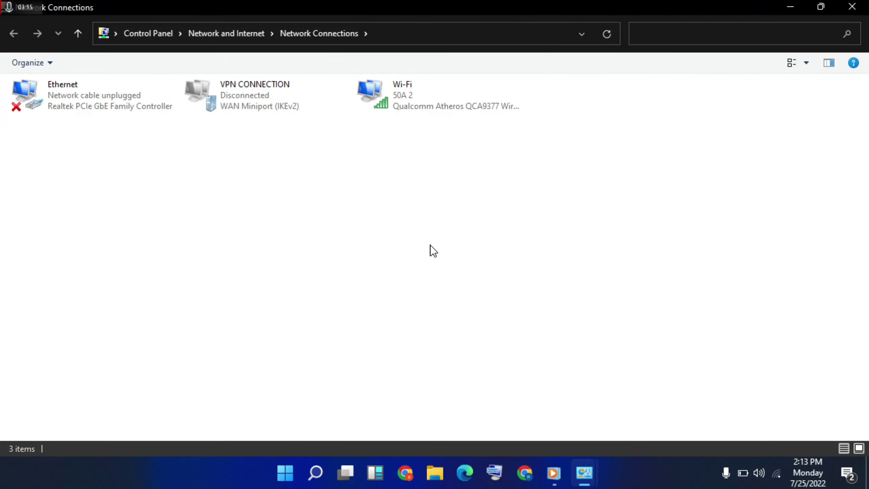
click(434, 109)
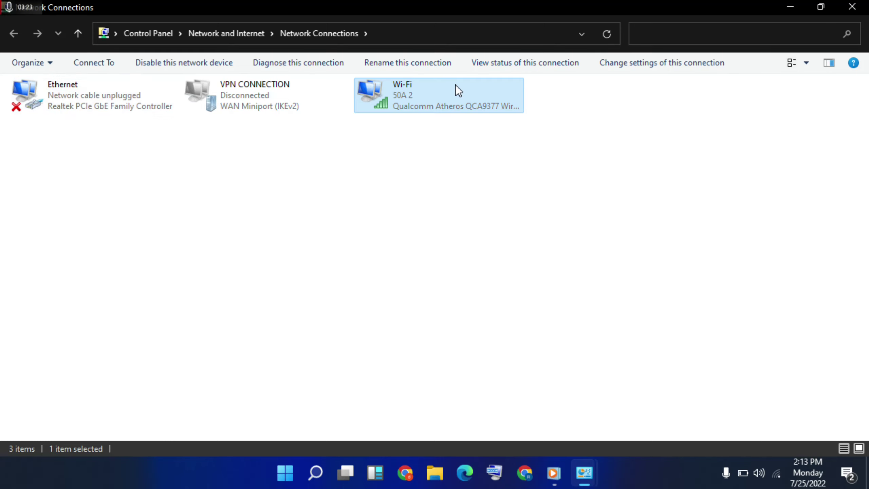
right_click(453, 94)
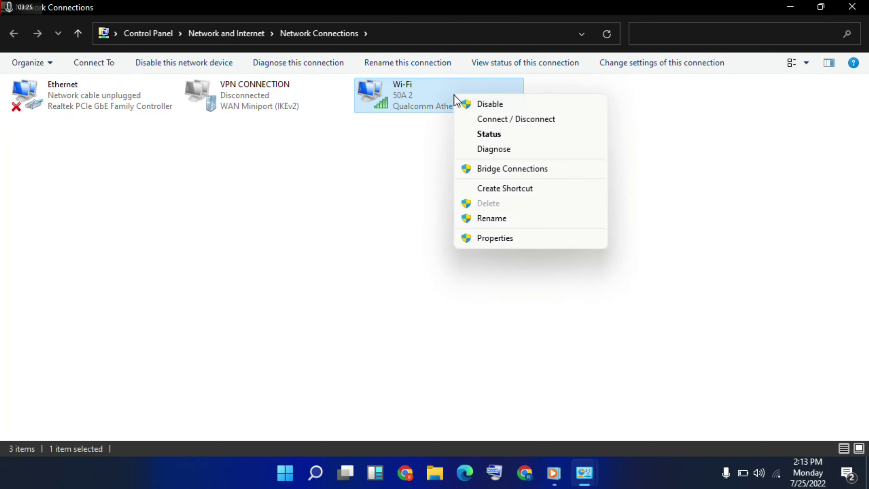
click(487, 238)
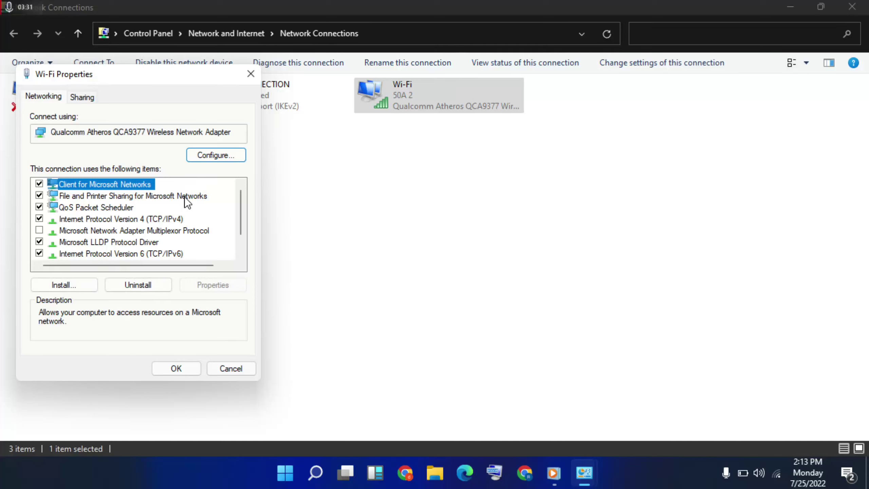
- Set the Wi-Fi IPv4 DNS servers to 8.8.8.8 and 8.8.4.4, save, and close Network and Sharing Center
click(152, 219)
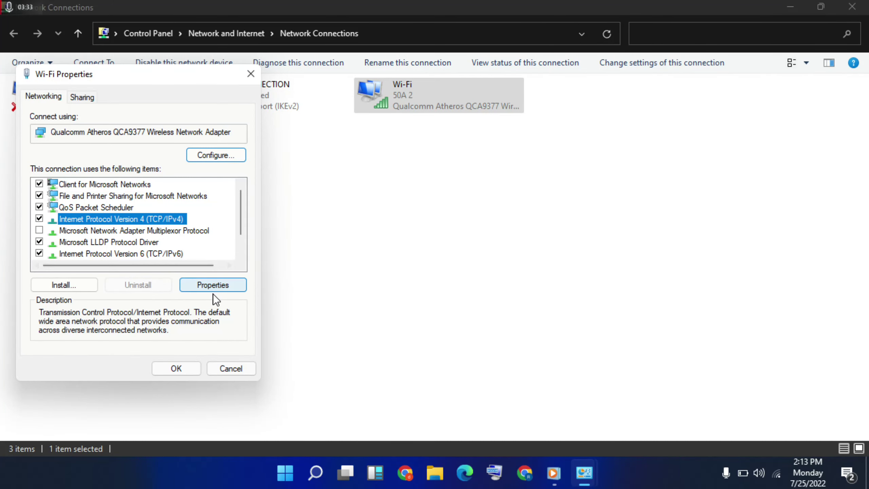
click(211, 286)
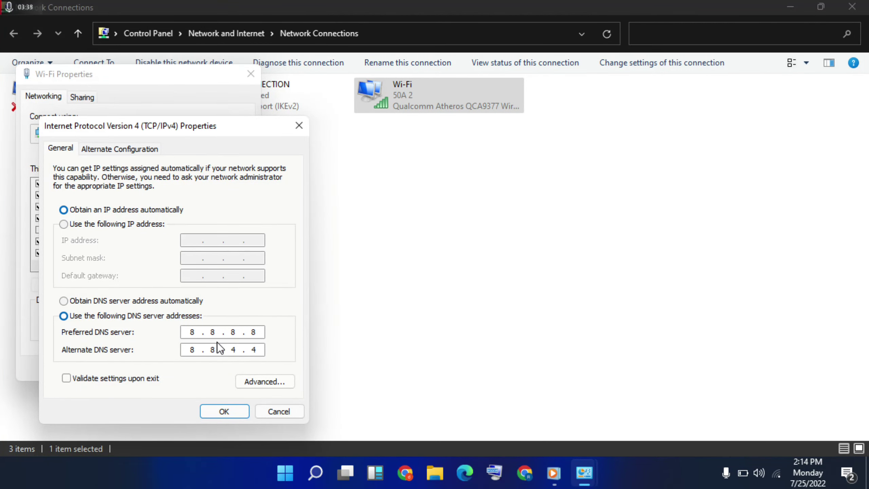
click(226, 412)
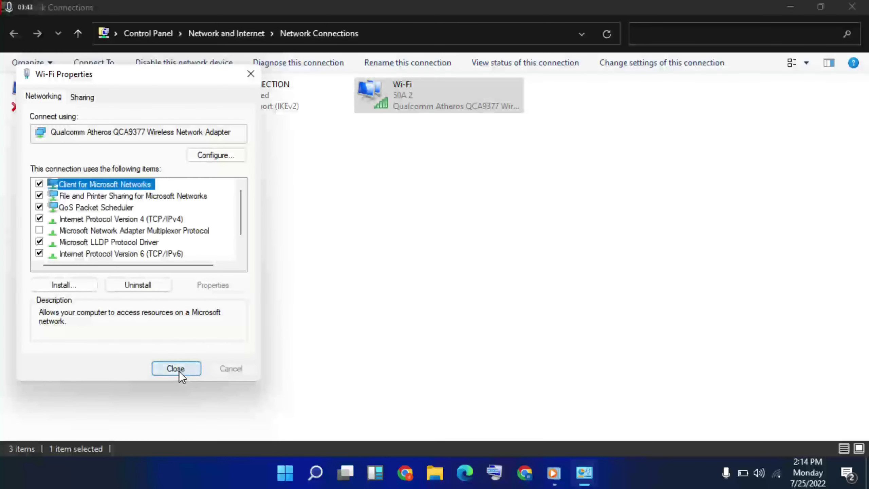
click(175, 370)
key(alt+Left)
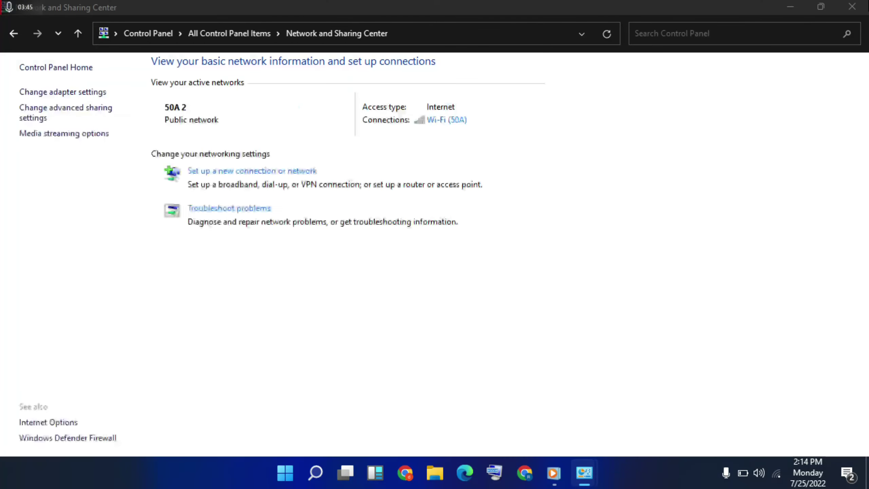
click(852, 6)
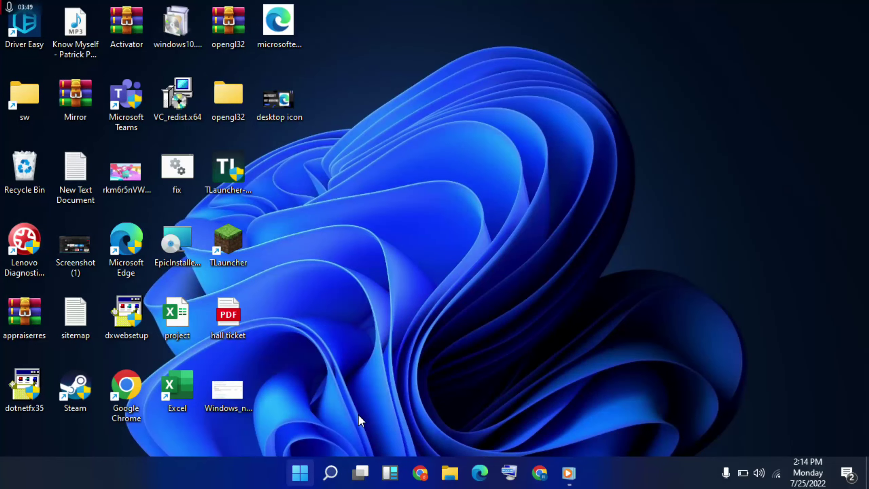
- Open the Start menu's power options, then dismiss them to leave the desktop showing
key(super)
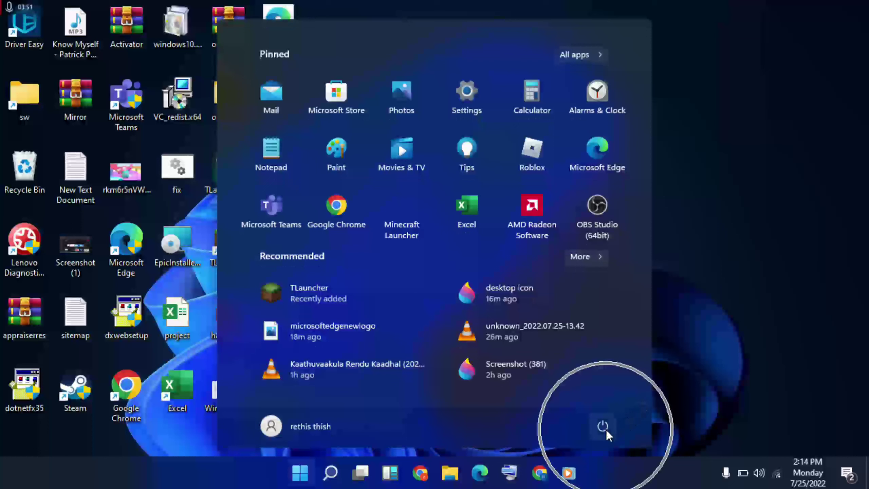
click(606, 429)
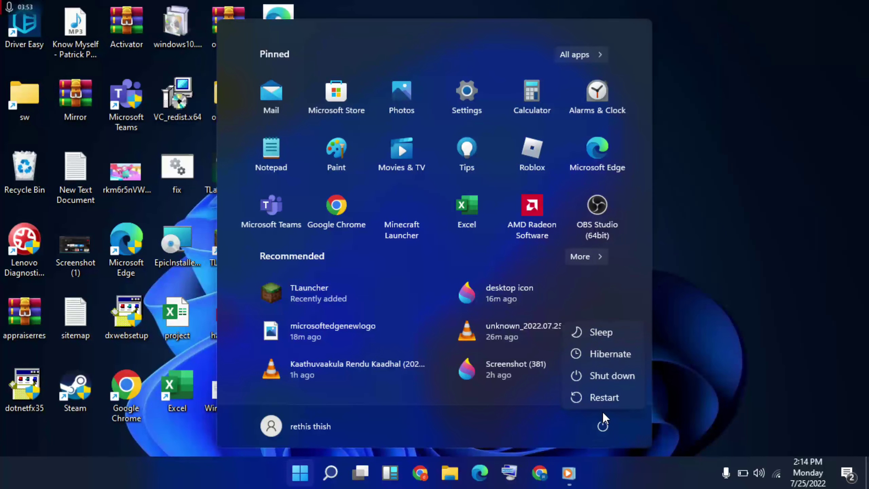
key(Escape)
key(Escape)
click(732, 339)
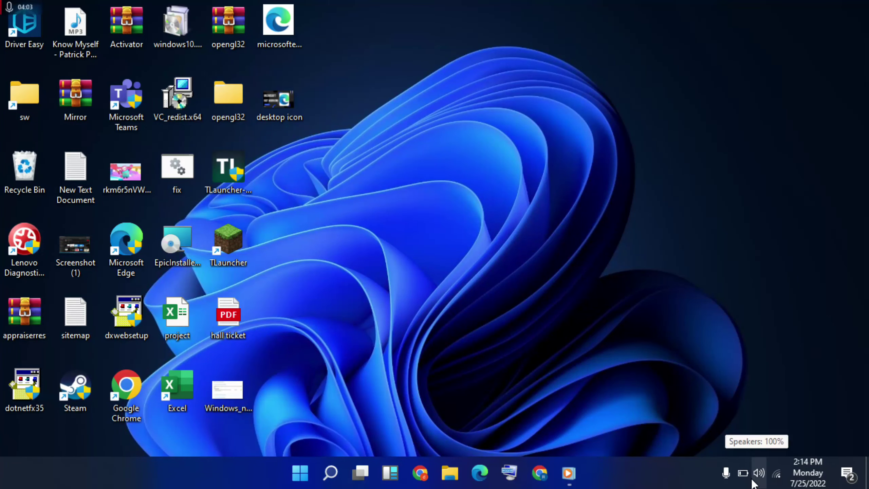
click(777, 475)
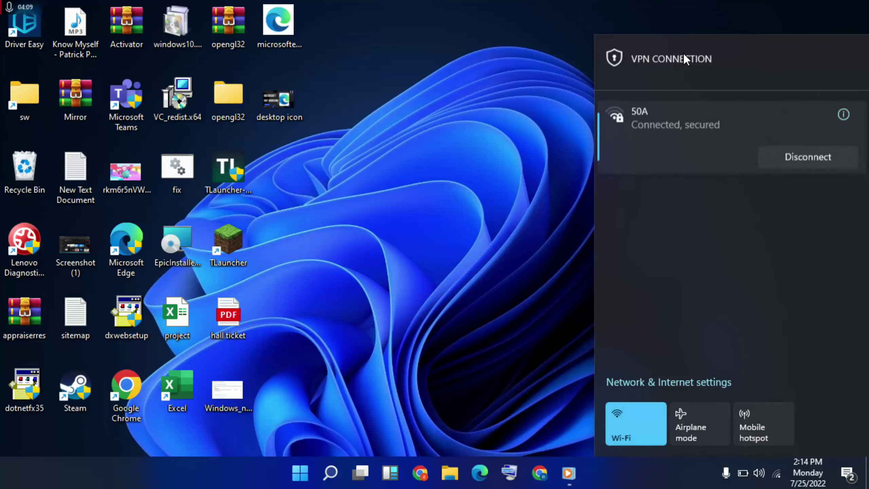
click(672, 61)
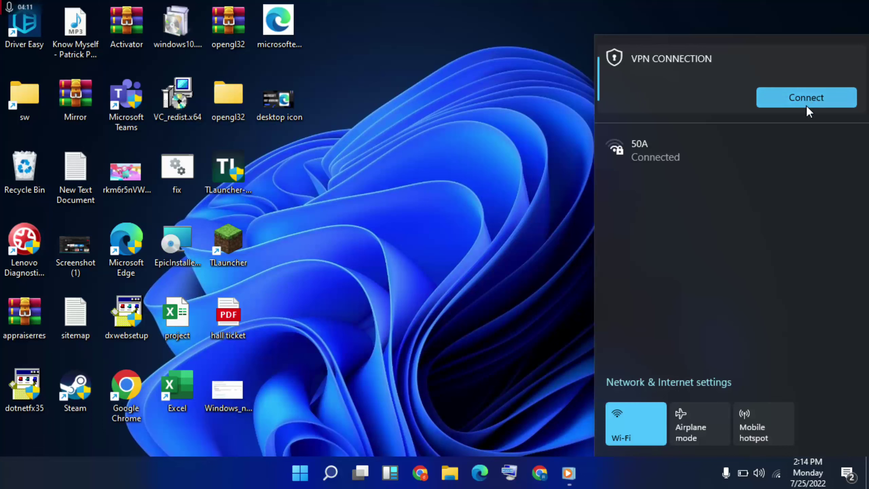
click(437, 174)
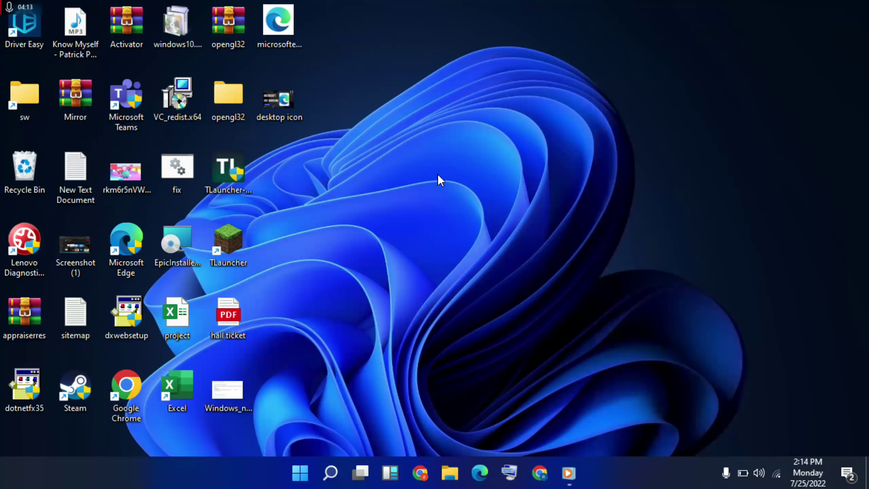